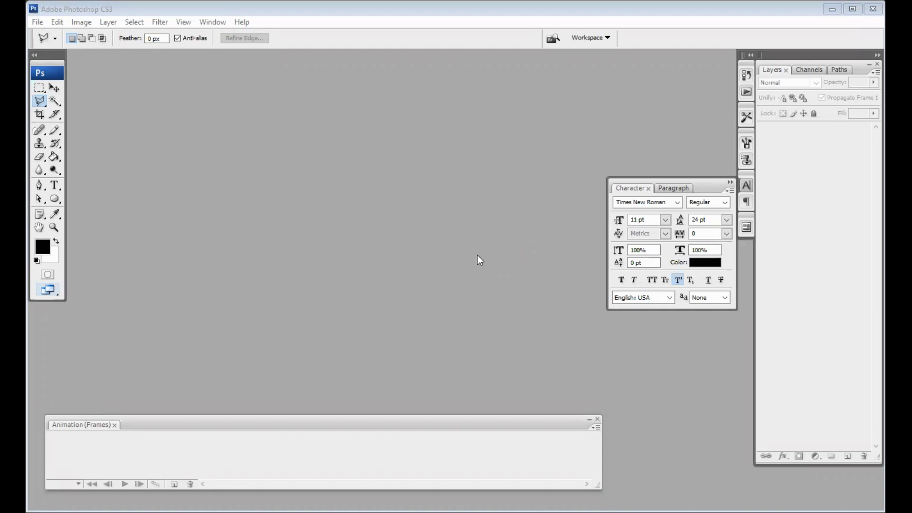
Step: Open garuda photos 20230325_135406, 135412 and 135420 from the attachments folder
double_click(468, 243)
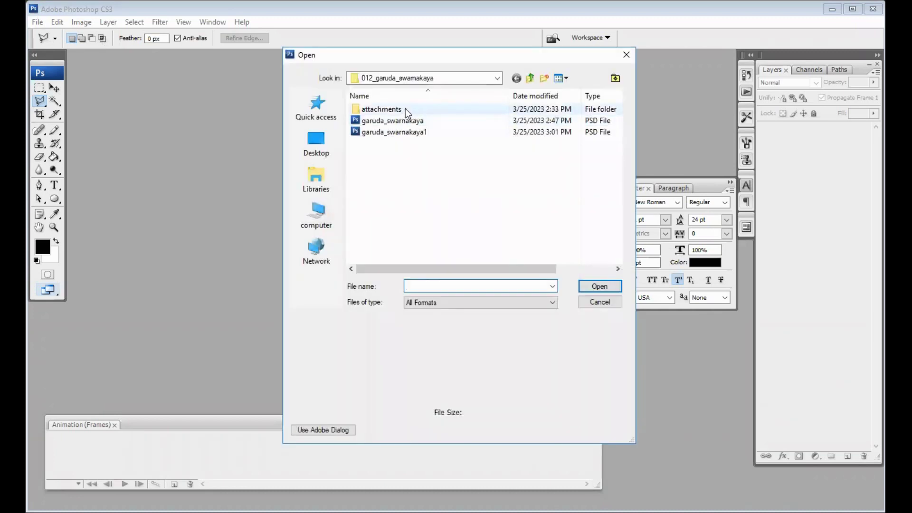
key(Return)
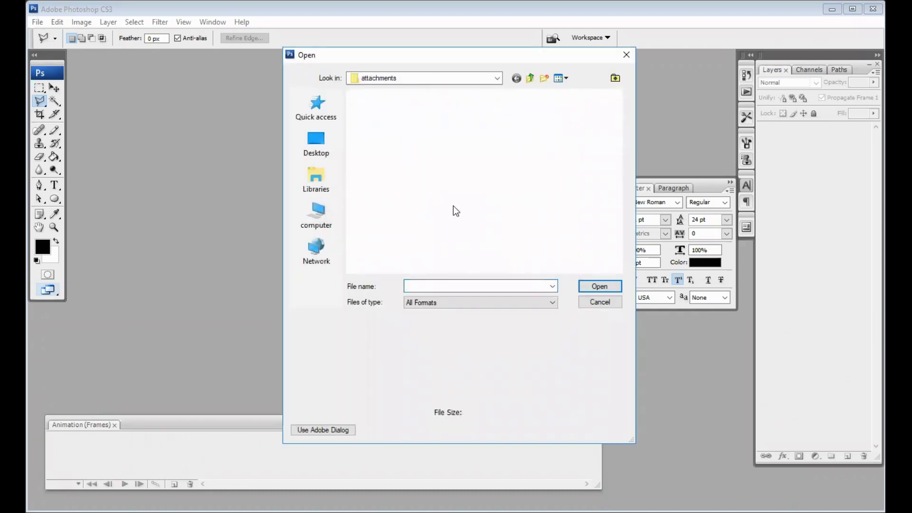
drag(460, 164, 403, 144)
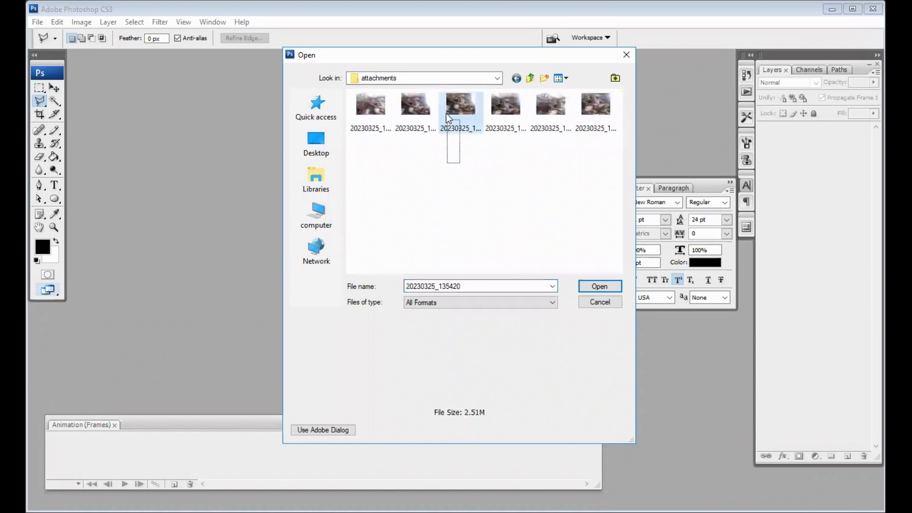
click(600, 286)
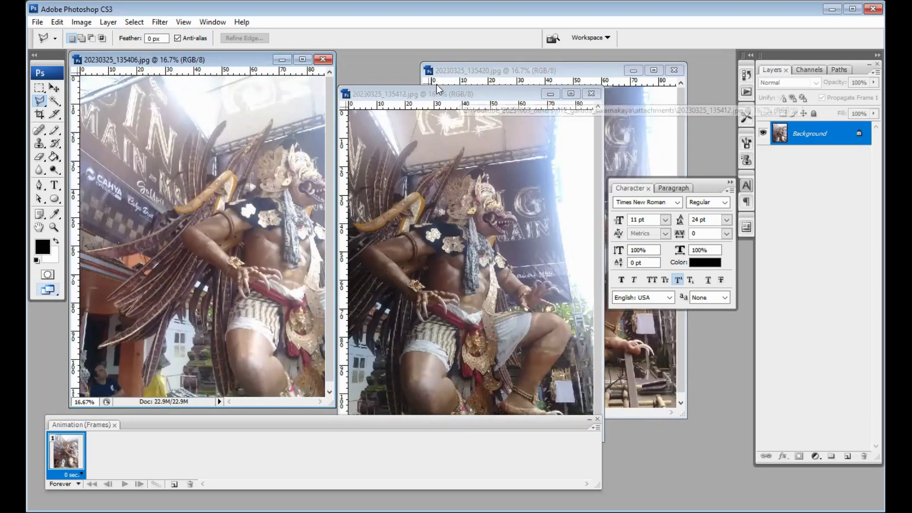
Step: Bring the 135412 photo to the front and close 20230325_135420.jpg
drag(460, 97, 461, 76)
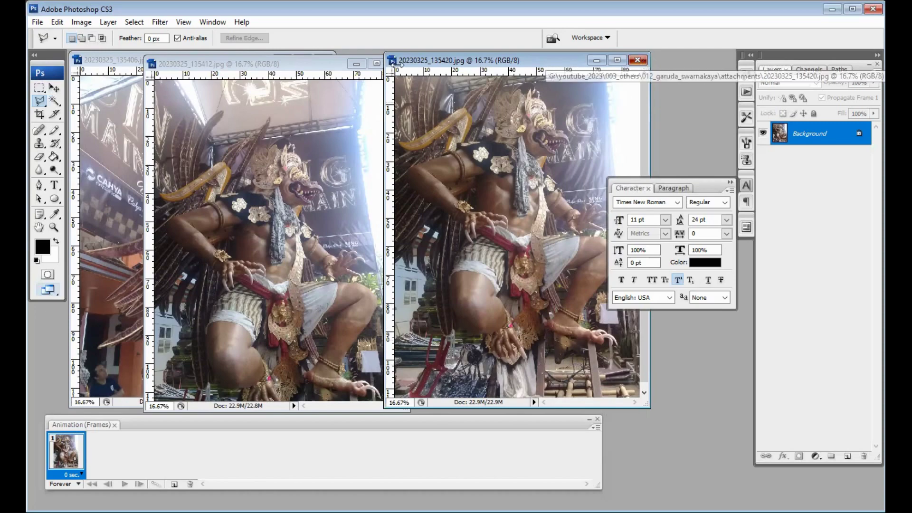
click(639, 60)
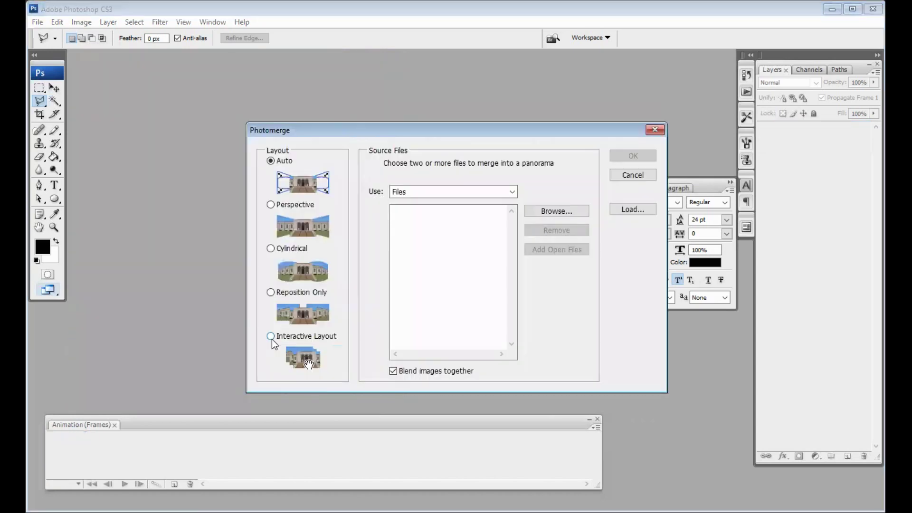
Step: Set Photomerge to Reposition Only with photos 135406, 135412 and 135420 as sources
click(272, 337)
click(271, 293)
click(545, 212)
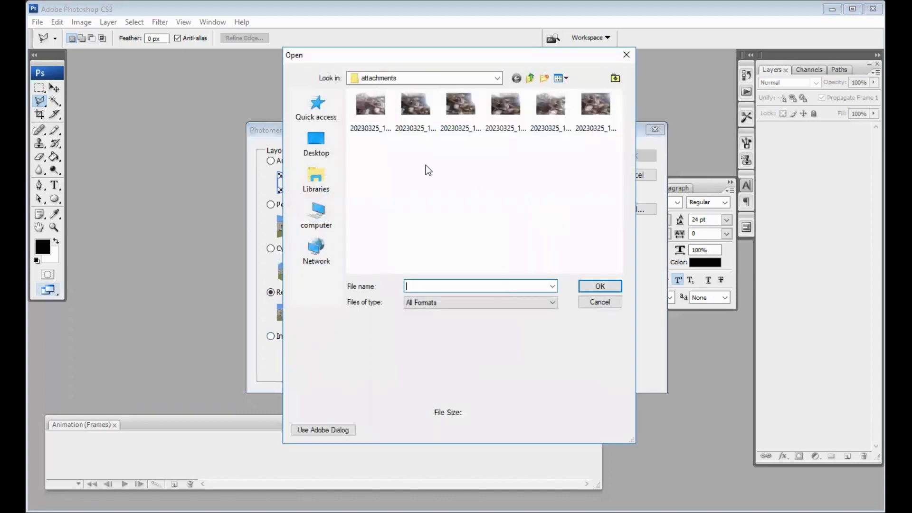
click(372, 108)
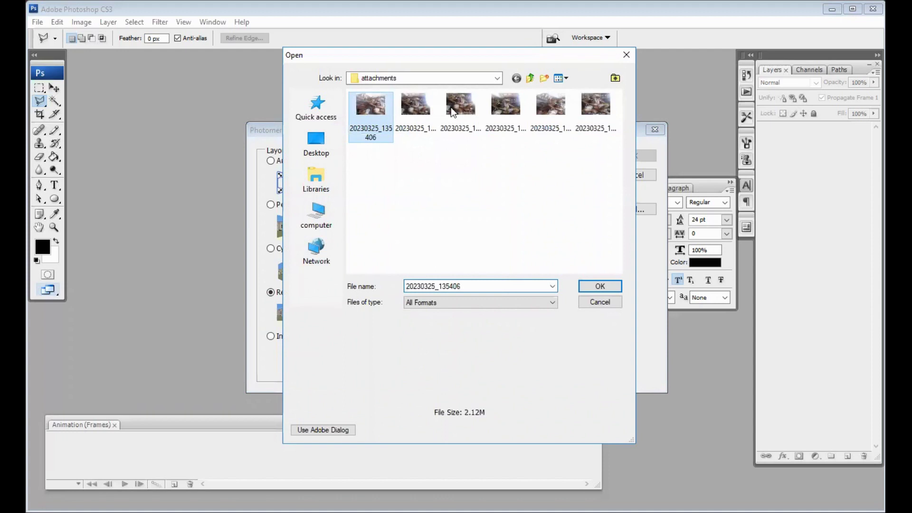
drag(463, 178, 387, 93)
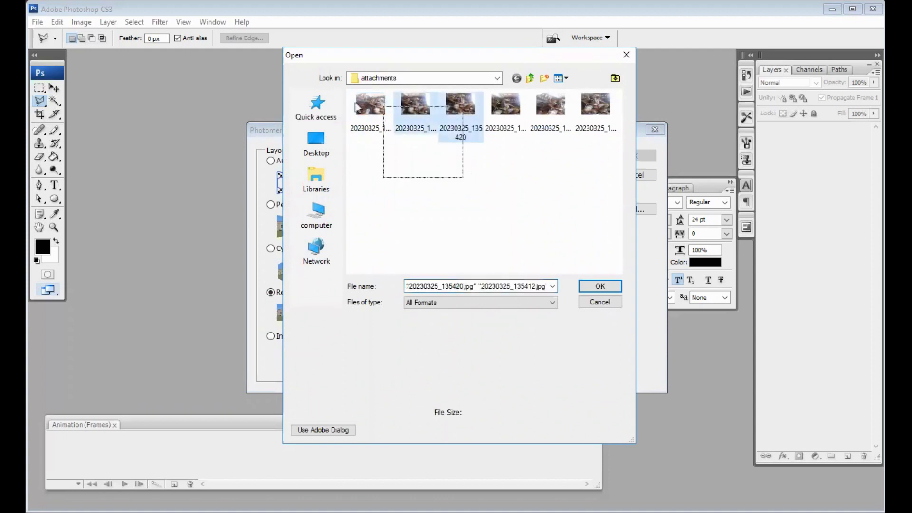
click(585, 287)
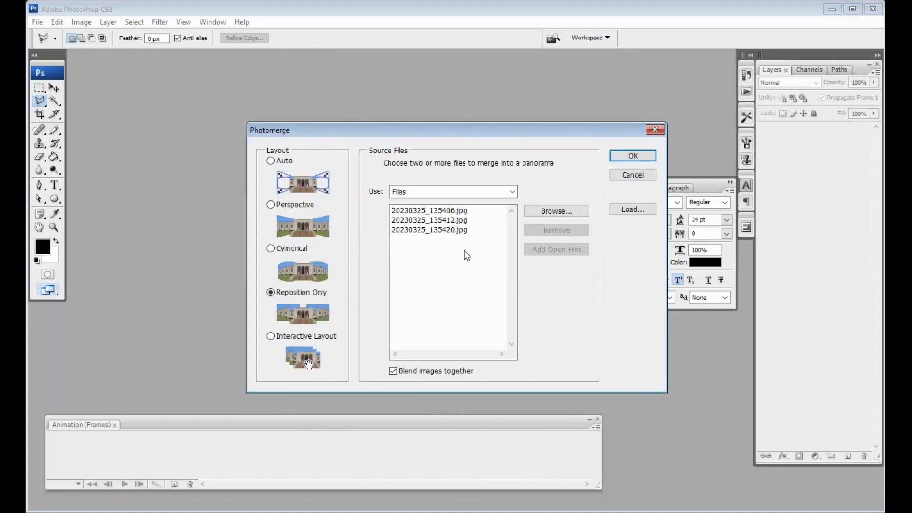
Step: Confirm Photomerge to blend the three garuda photos into Untitled_Panorama1
click(633, 157)
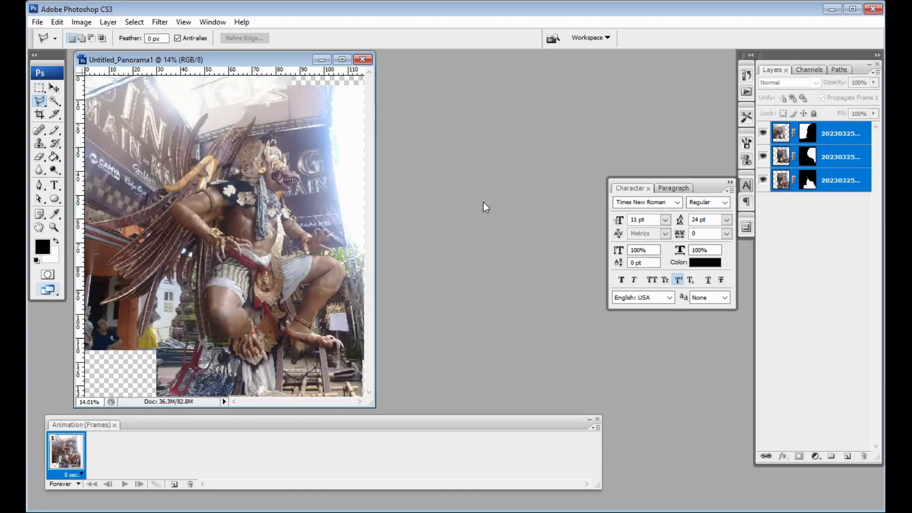
double_click(546, 186)
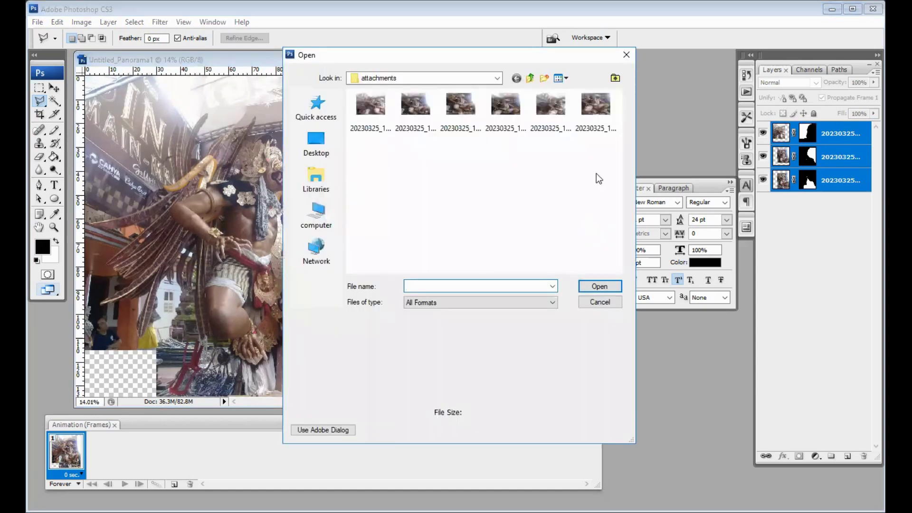
drag(596, 88, 530, 108)
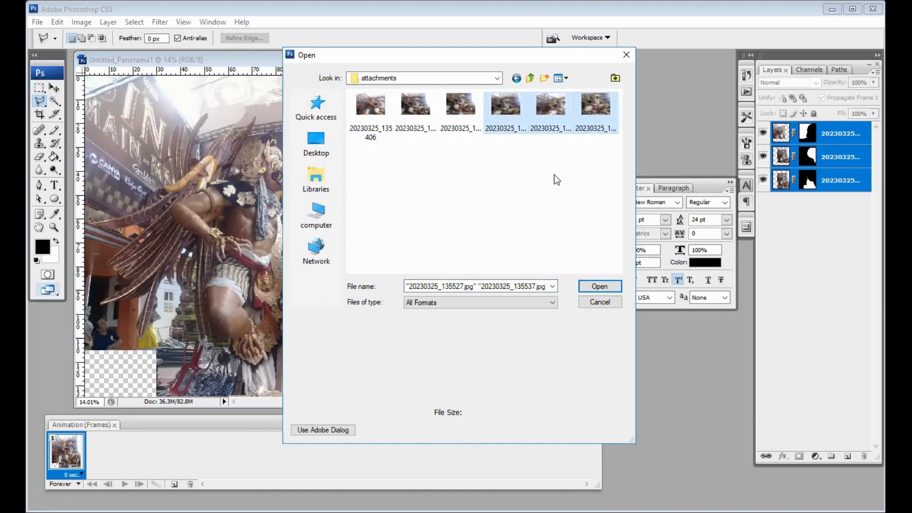
click(599, 287)
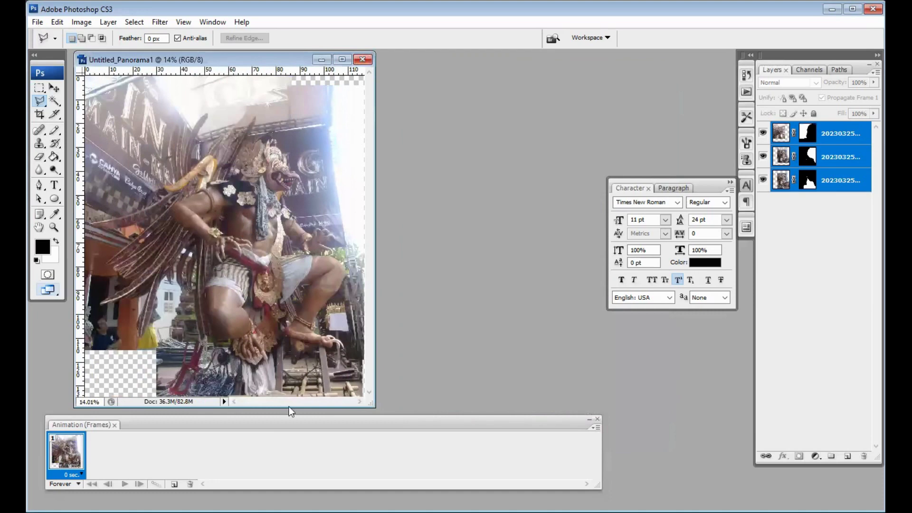
Step: Merge 20230325_135527, 135537 and 135545 with Reposition Only into a second panorama
click(552, 210)
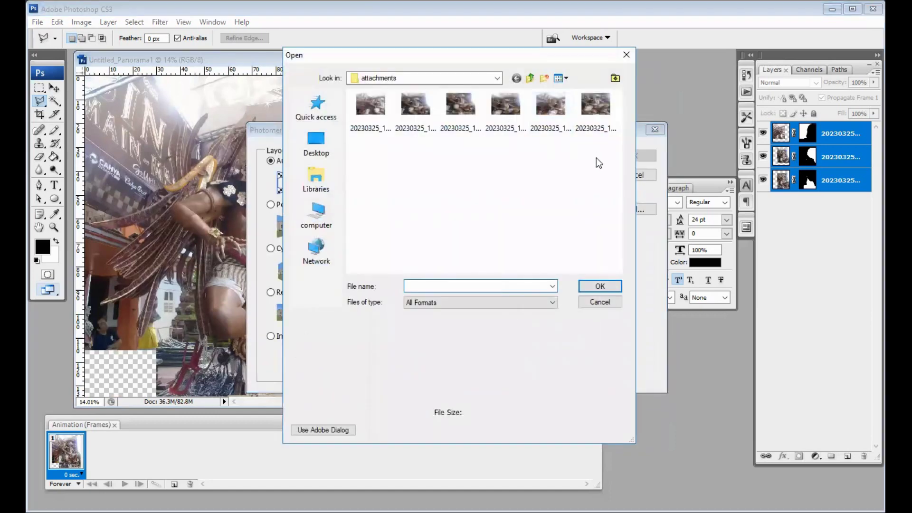
click(590, 107)
shift+click(515, 97)
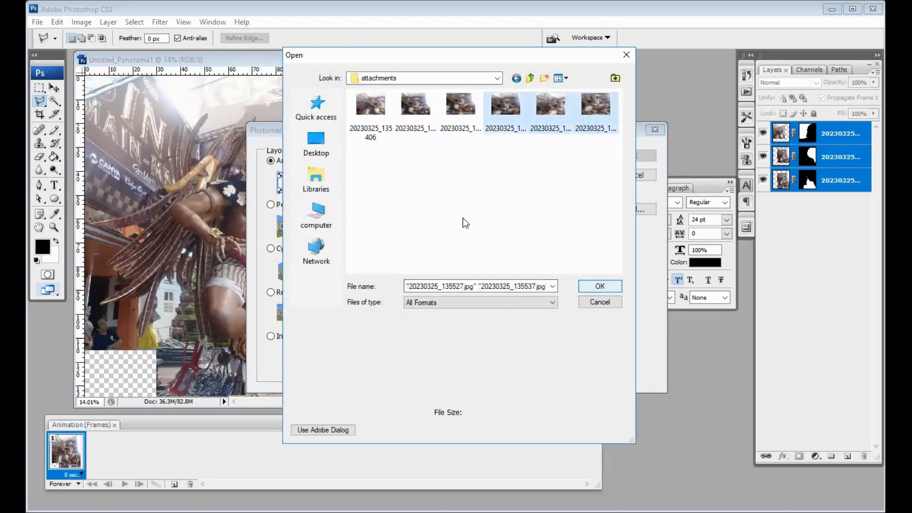
click(271, 292)
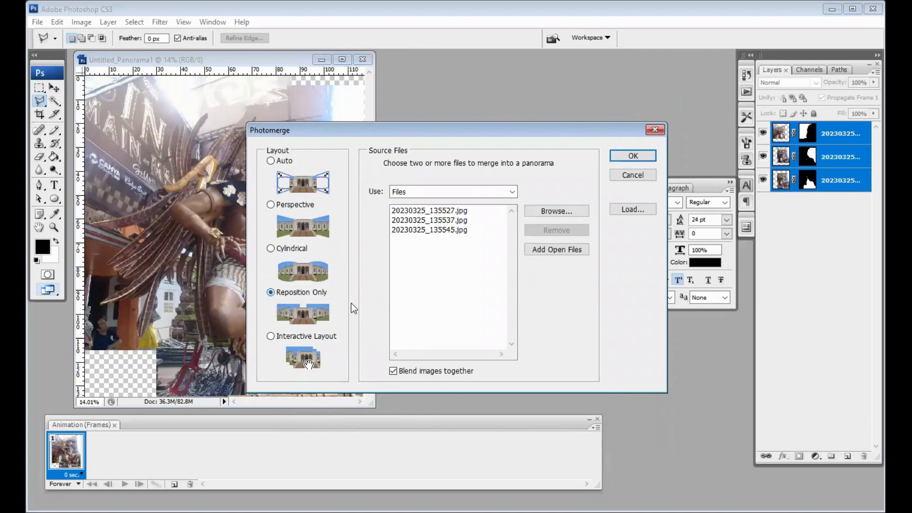
click(633, 158)
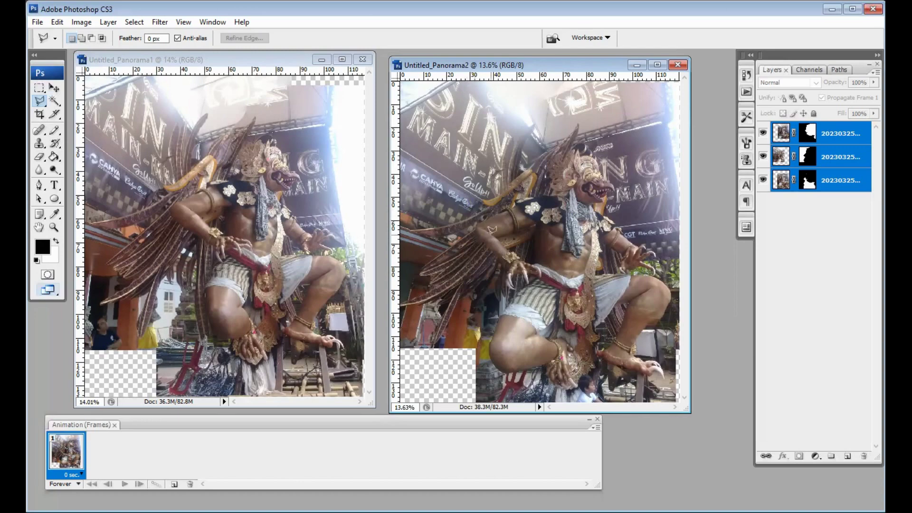
Step: Keep Untitled_Panorama2 open and reopen garuda_swarnakaya1.psd from recent files
click(679, 66)
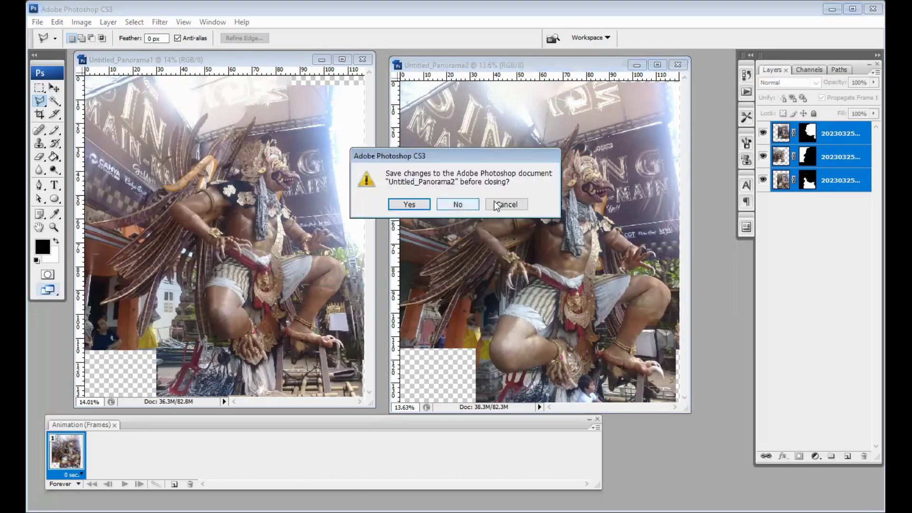
click(506, 204)
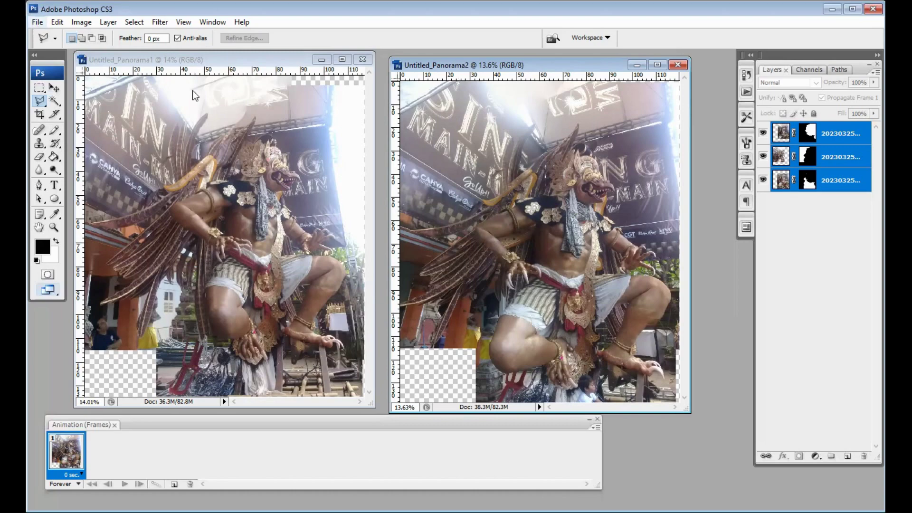
key(alt+f)
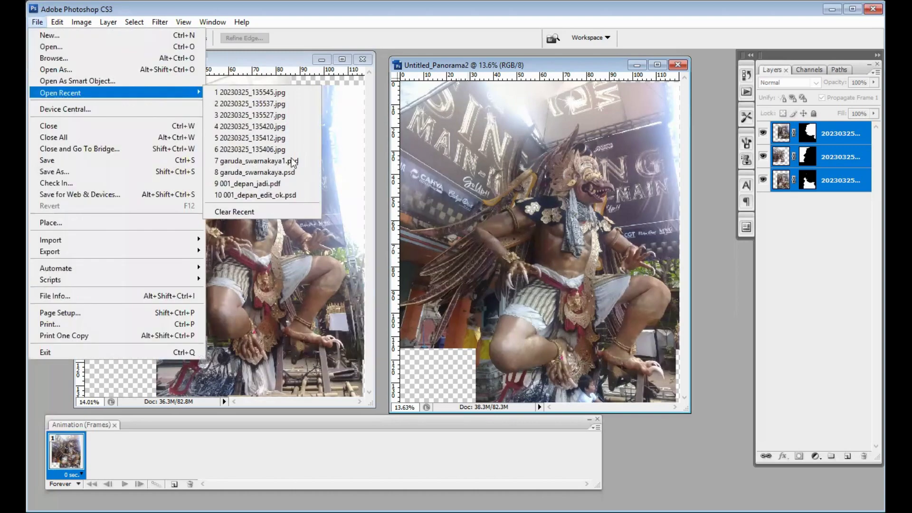
click(209, 157)
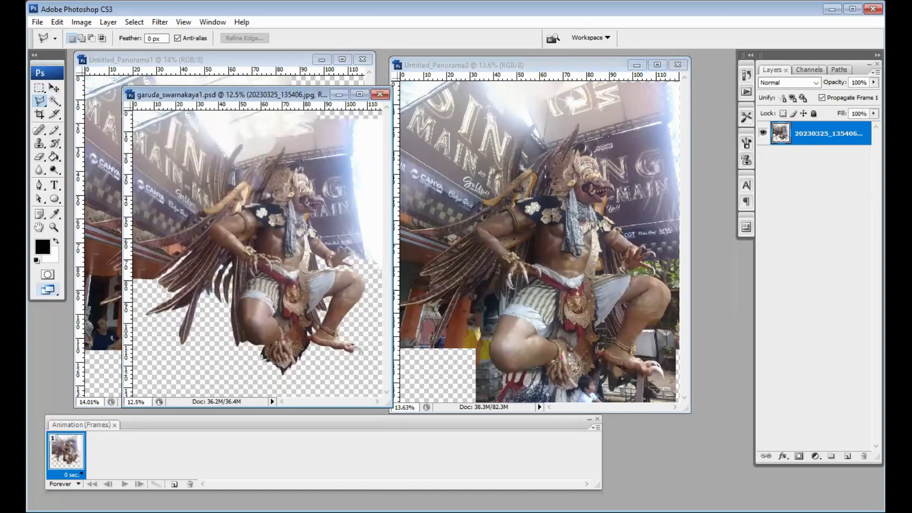
Step: Move the garuda_swarnakaya1.psd window between the two panorama windows, slightly lower
drag(228, 94, 349, 63)
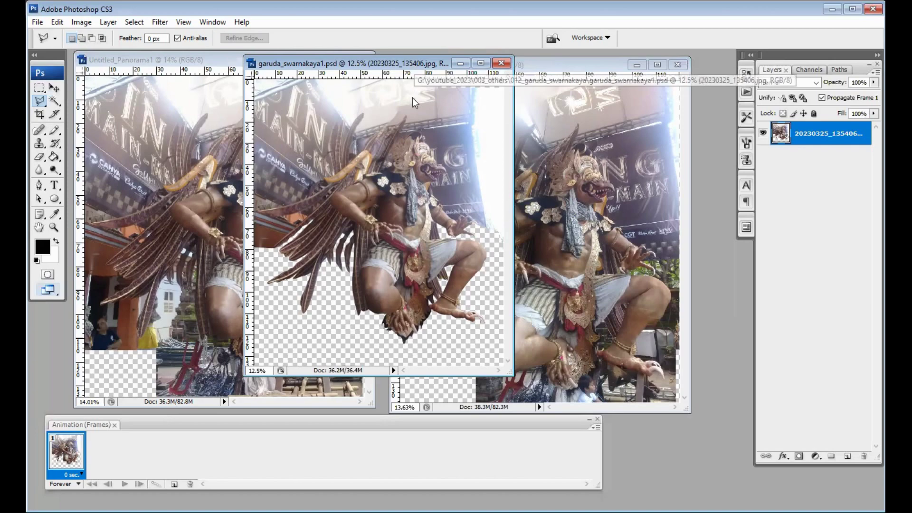
drag(412, 63, 407, 98)
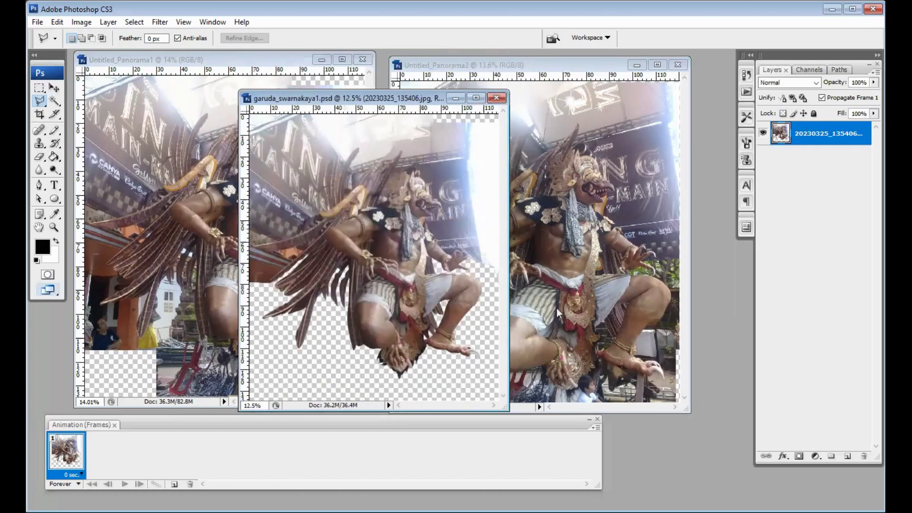